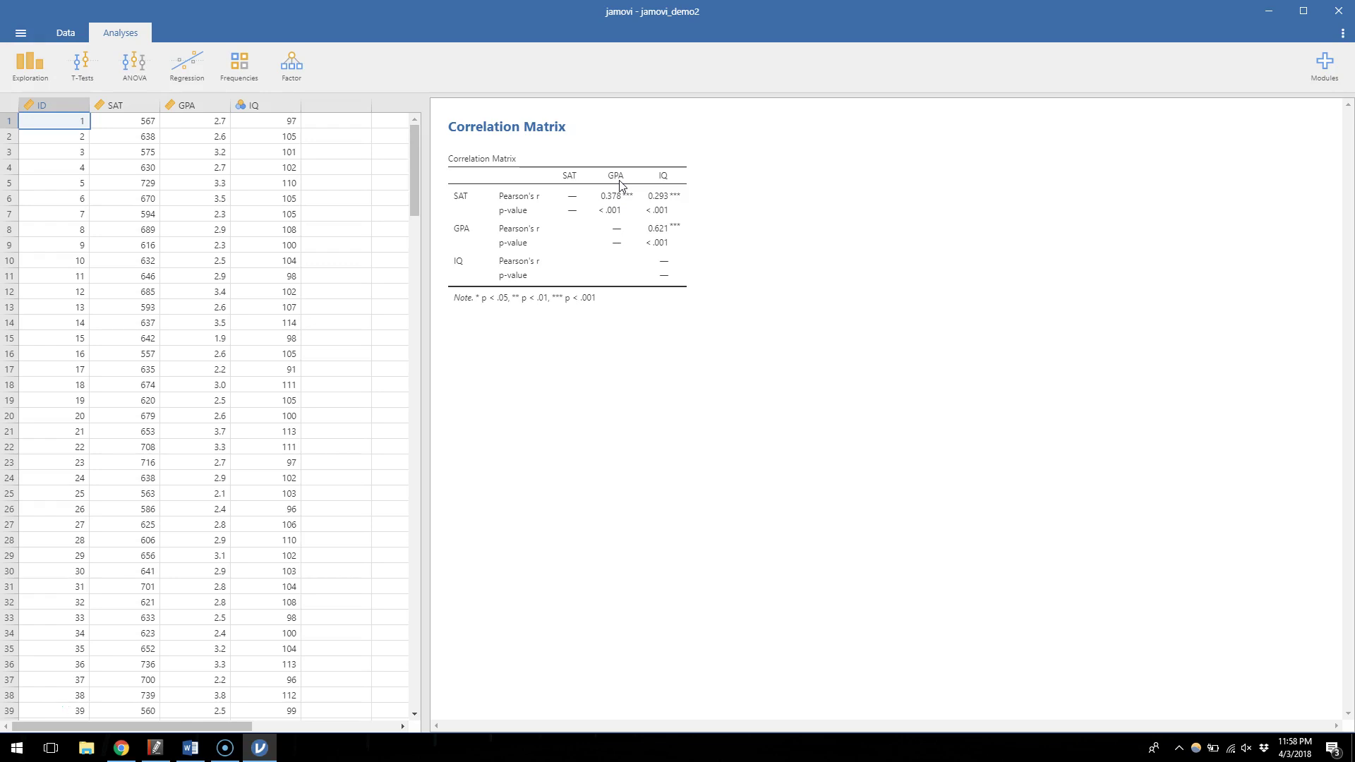
Set up a Linear Regression analysis with GPA as the dependent variable and SAT as the covariate.
left_click(197, 82)
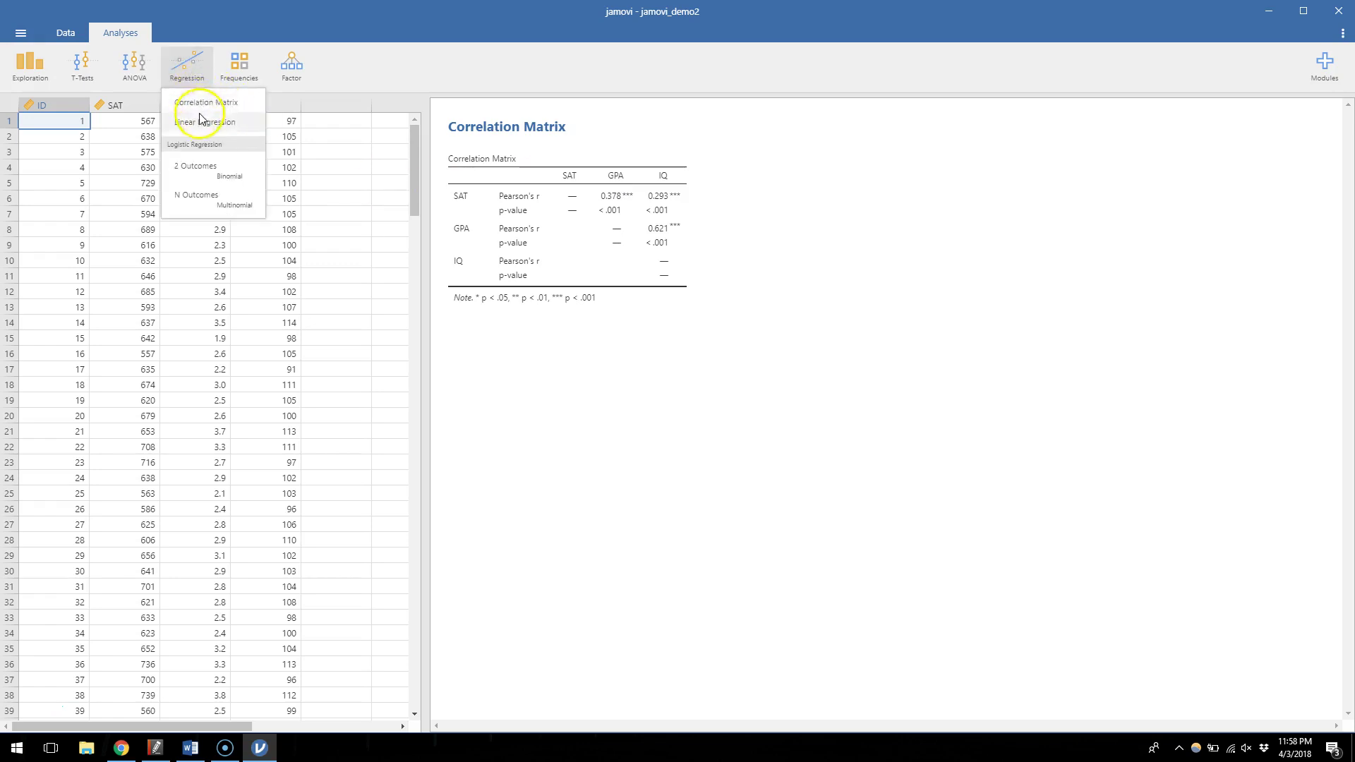
left_click(225, 130)
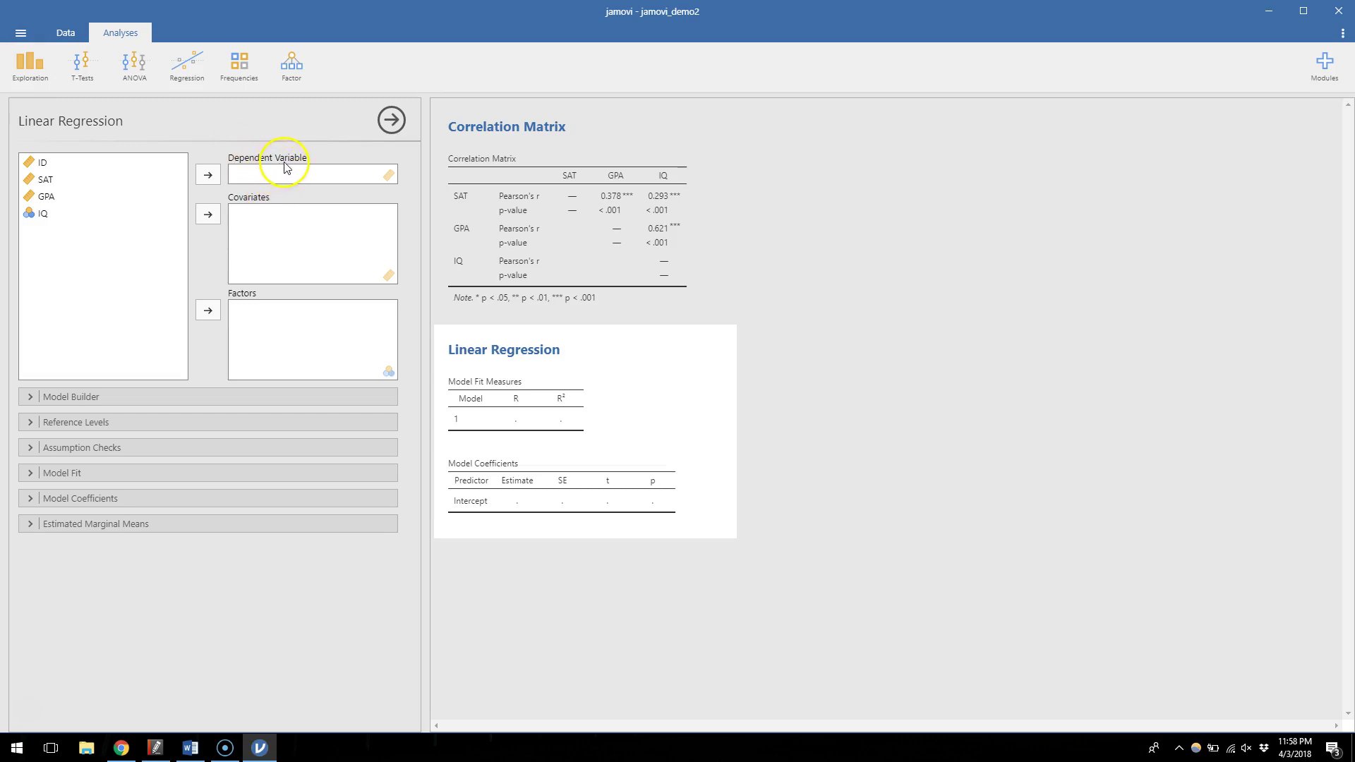
left_click(47, 197)
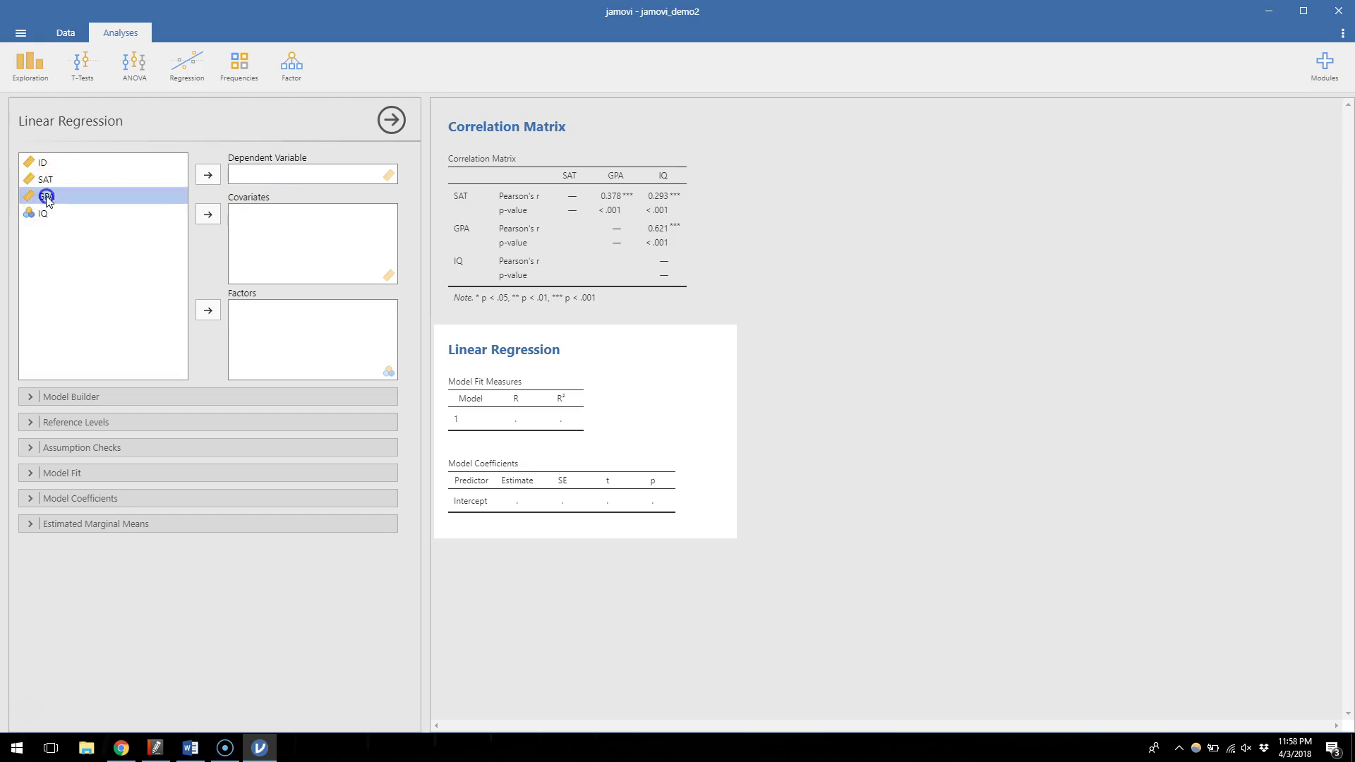
left_click(206, 177)
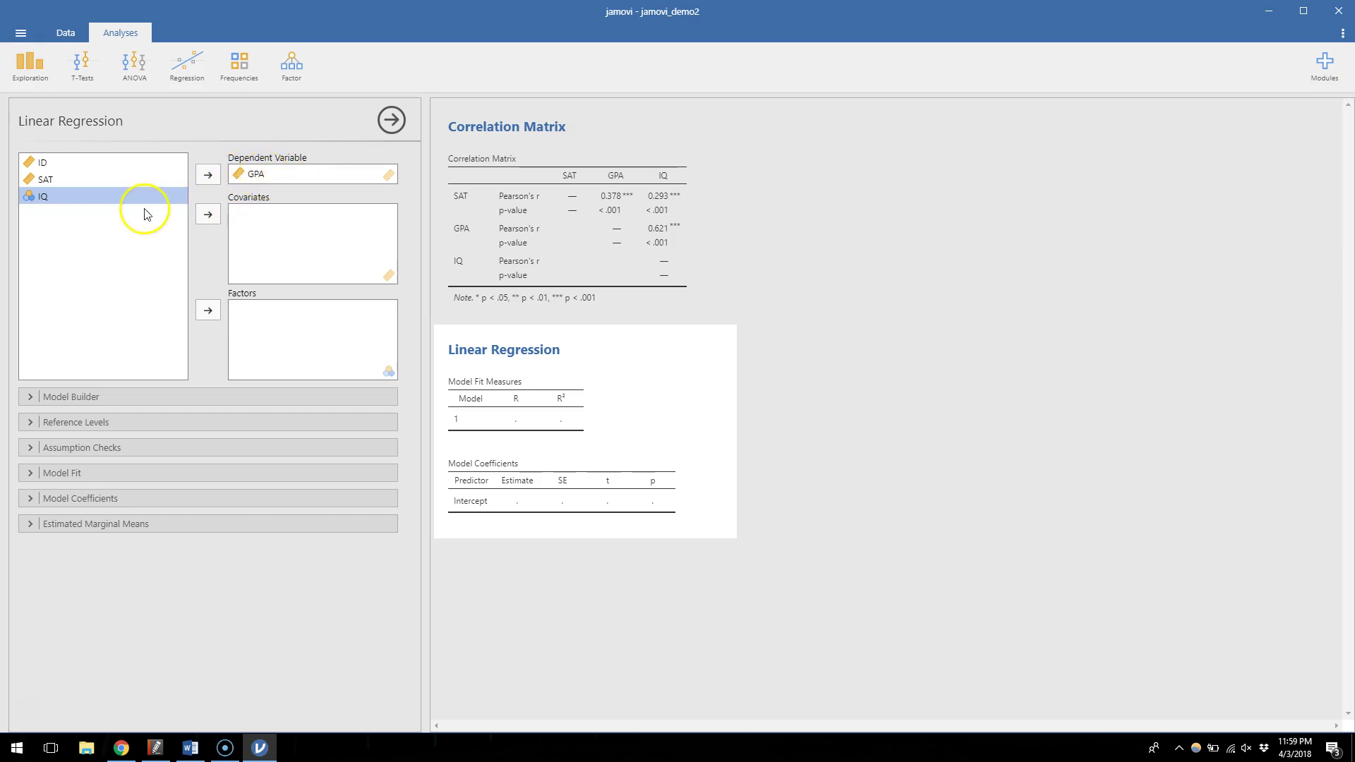
left_click(75, 178)
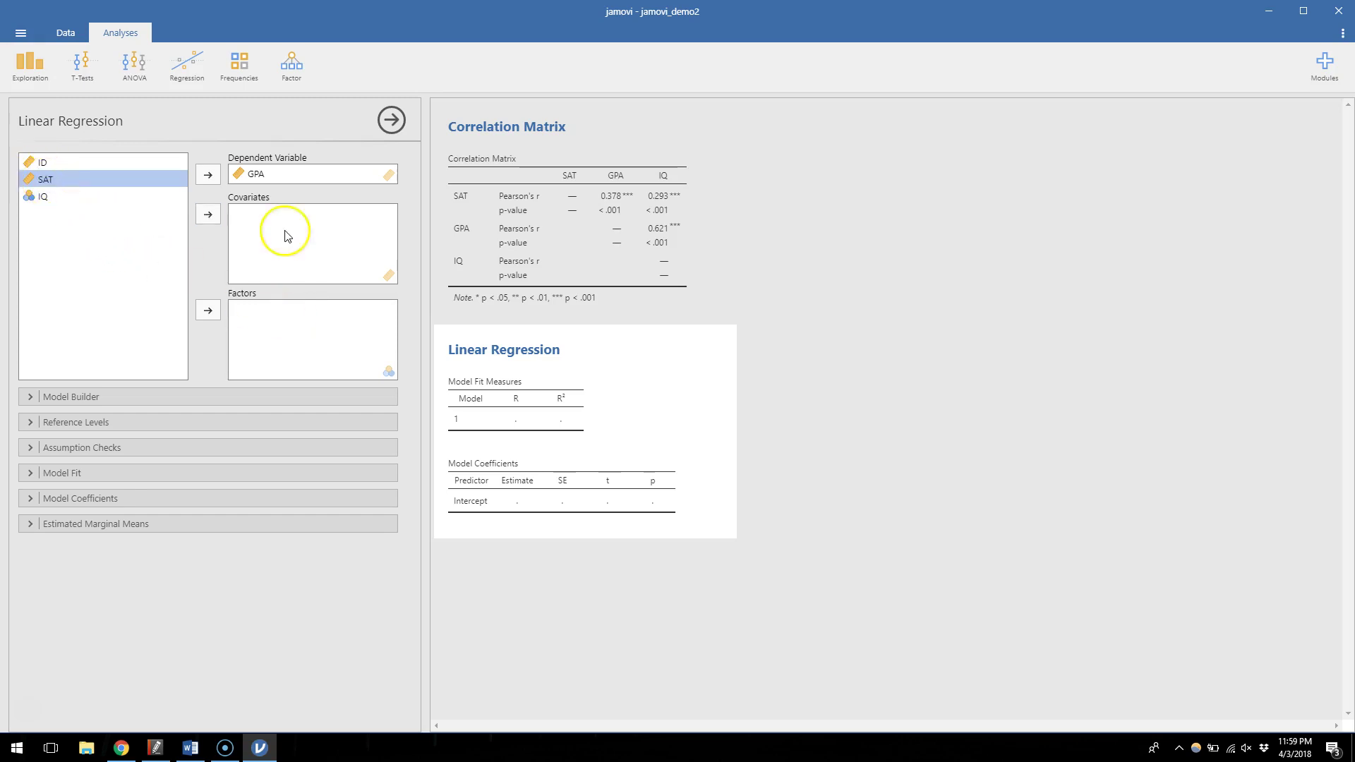
left_click(211, 223)
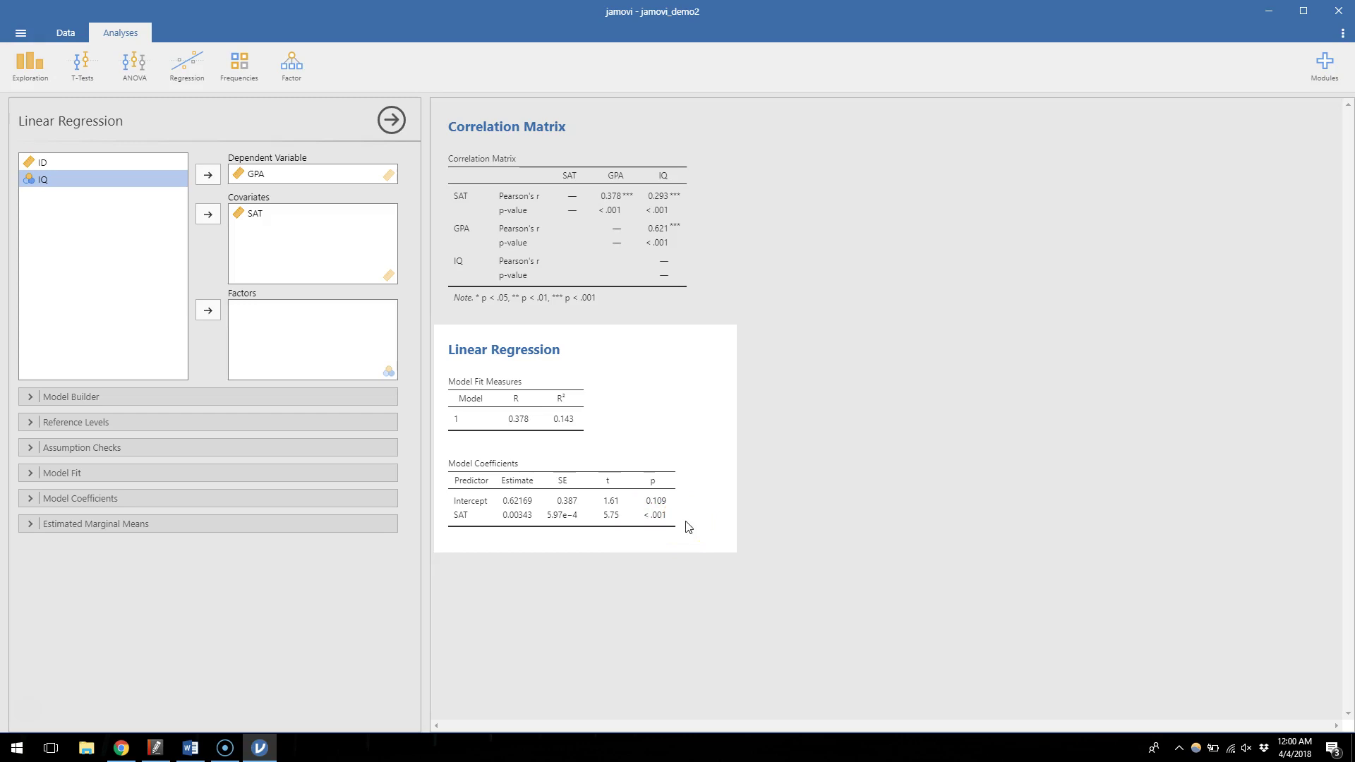
Display the standardized estimate in the Model Coefficients table and switch it off again.
left_click(73, 402)
left_click(74, 400)
left_click(74, 500)
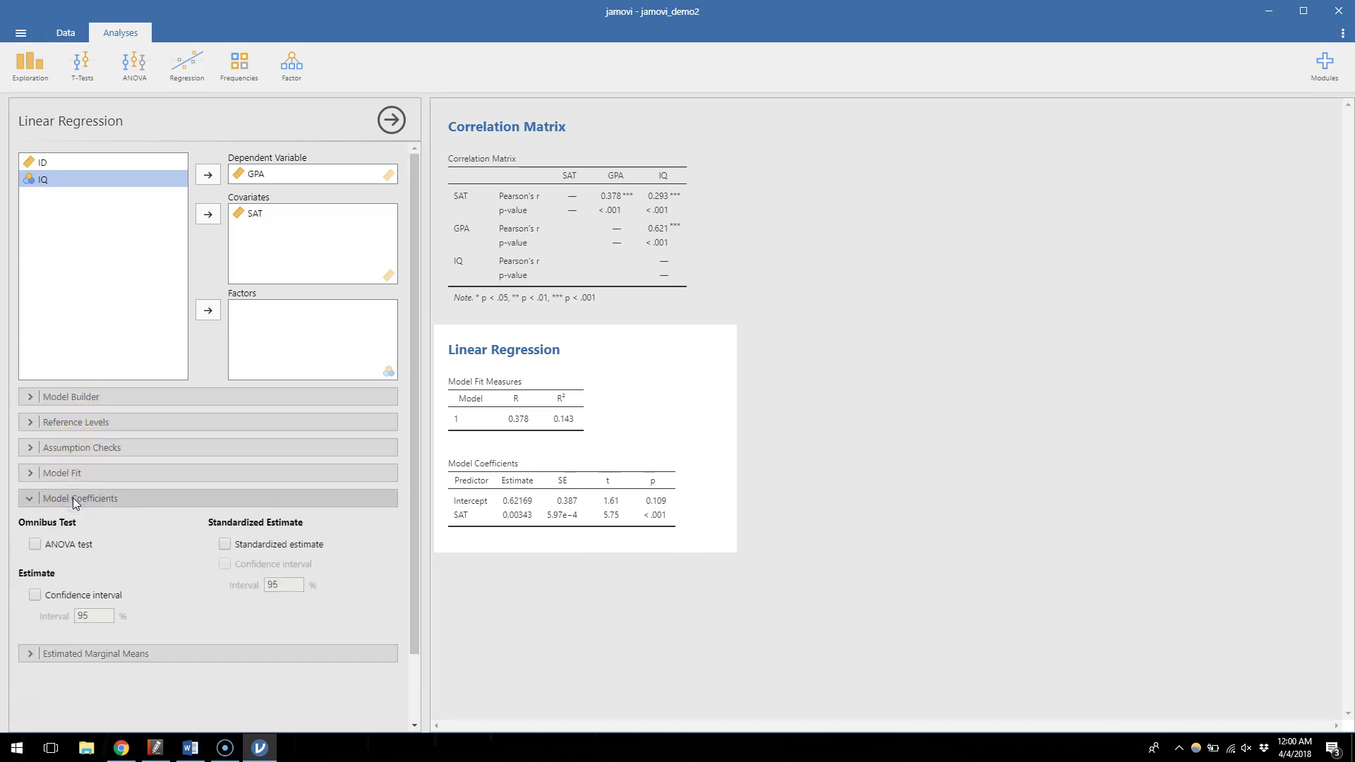
left_click(73, 497)
left_click(225, 544)
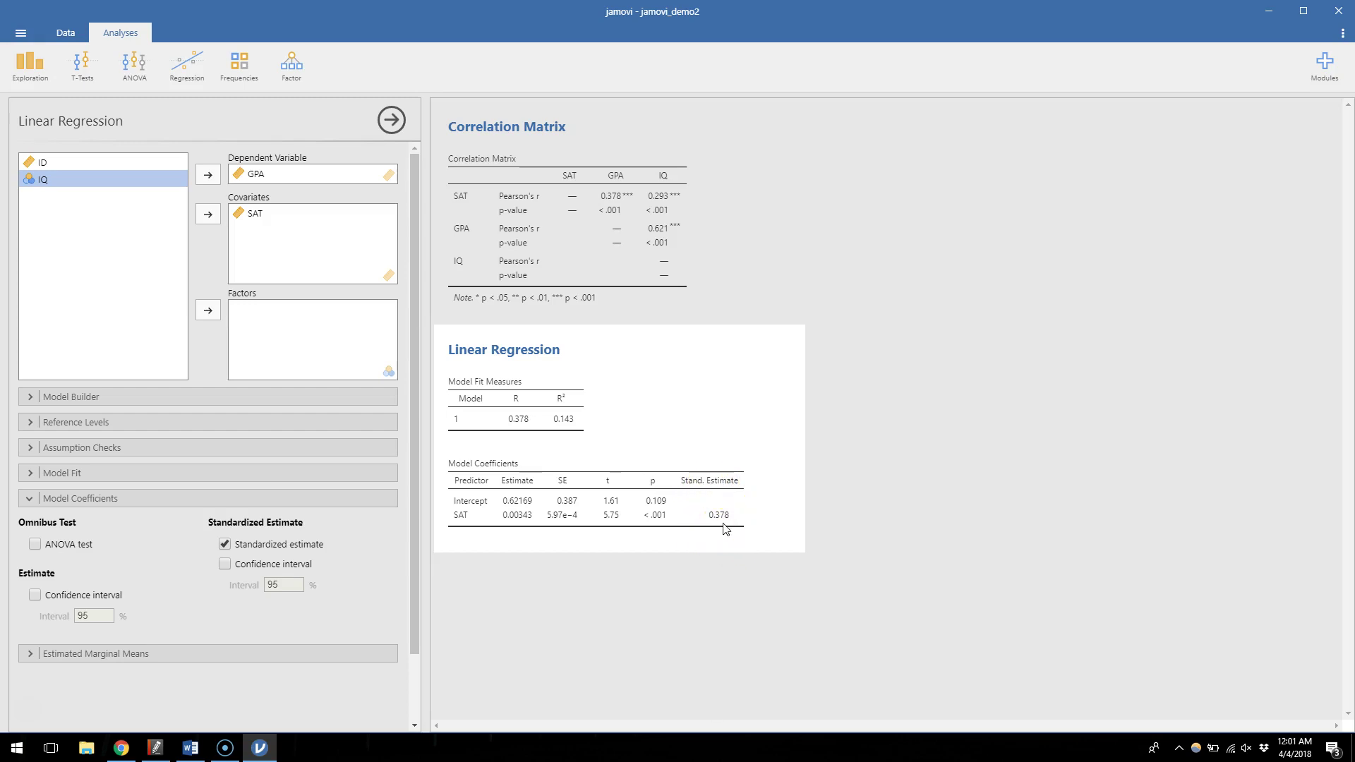
left_click(314, 549)
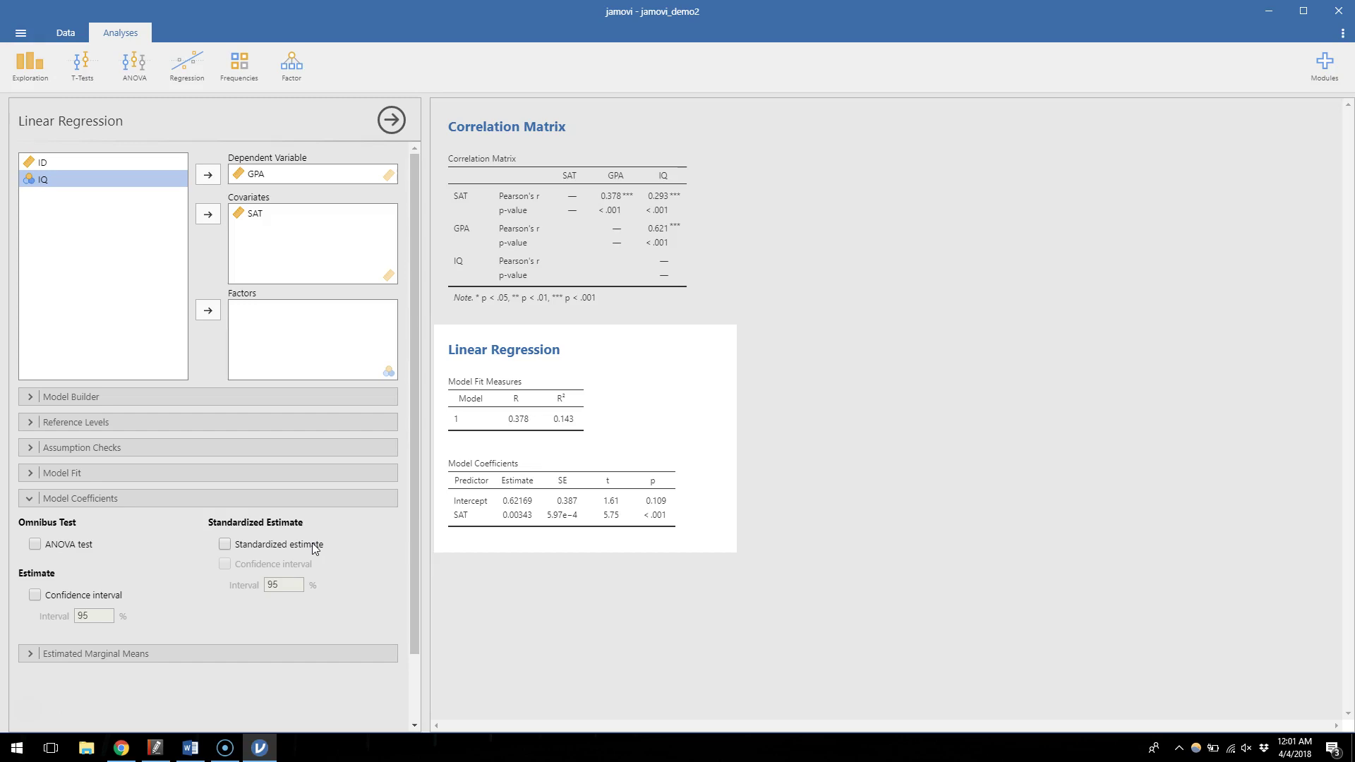
Copy the Model Coefficients table and paste it into the blank Word document.
right_click(503, 494)
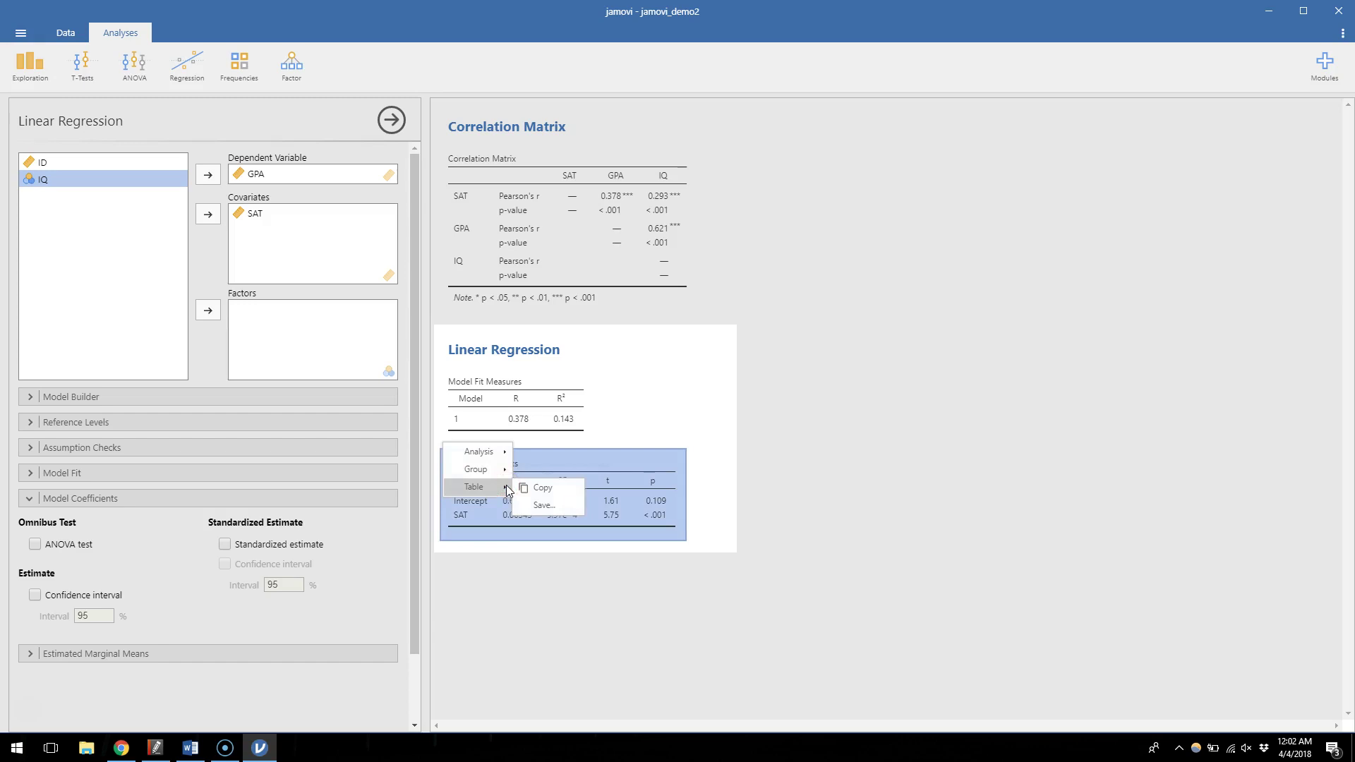
left_click(536, 487)
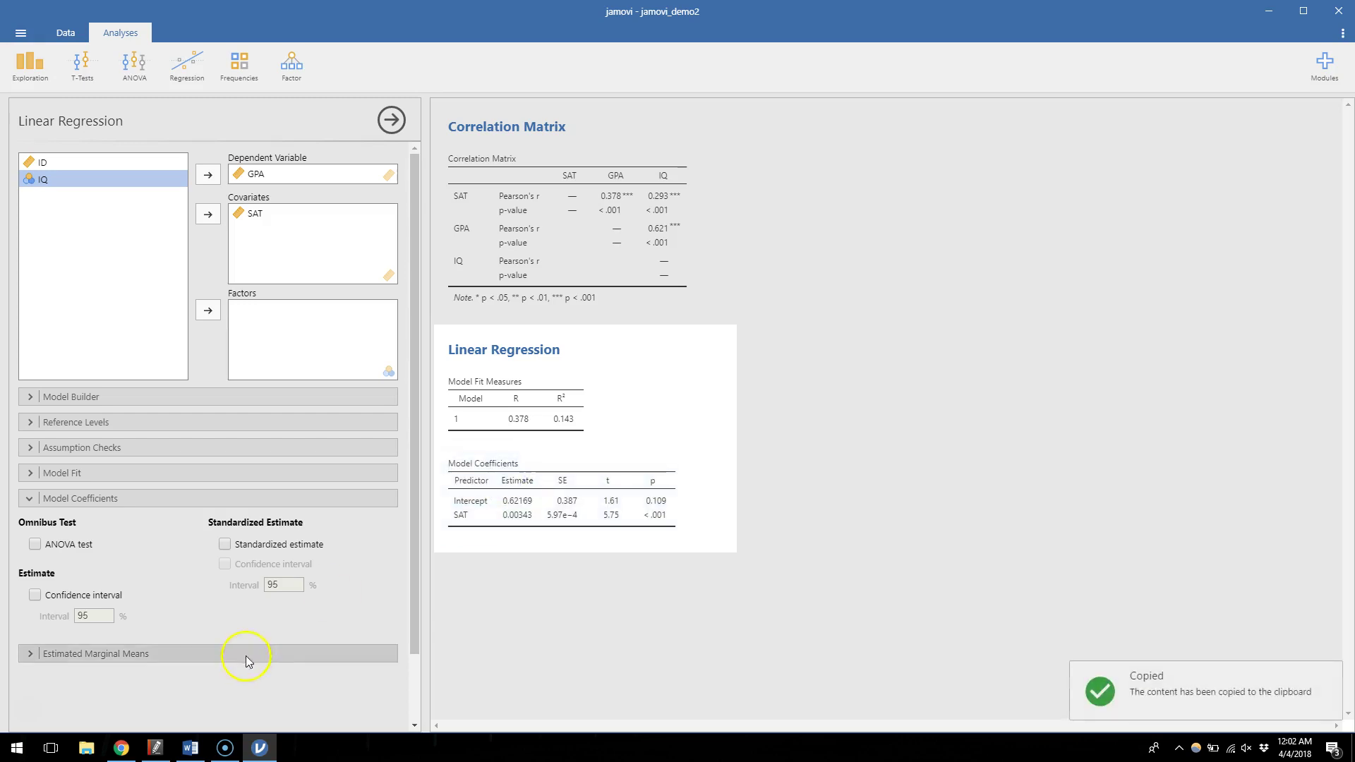
left_click(186, 746)
left_click(362, 280)
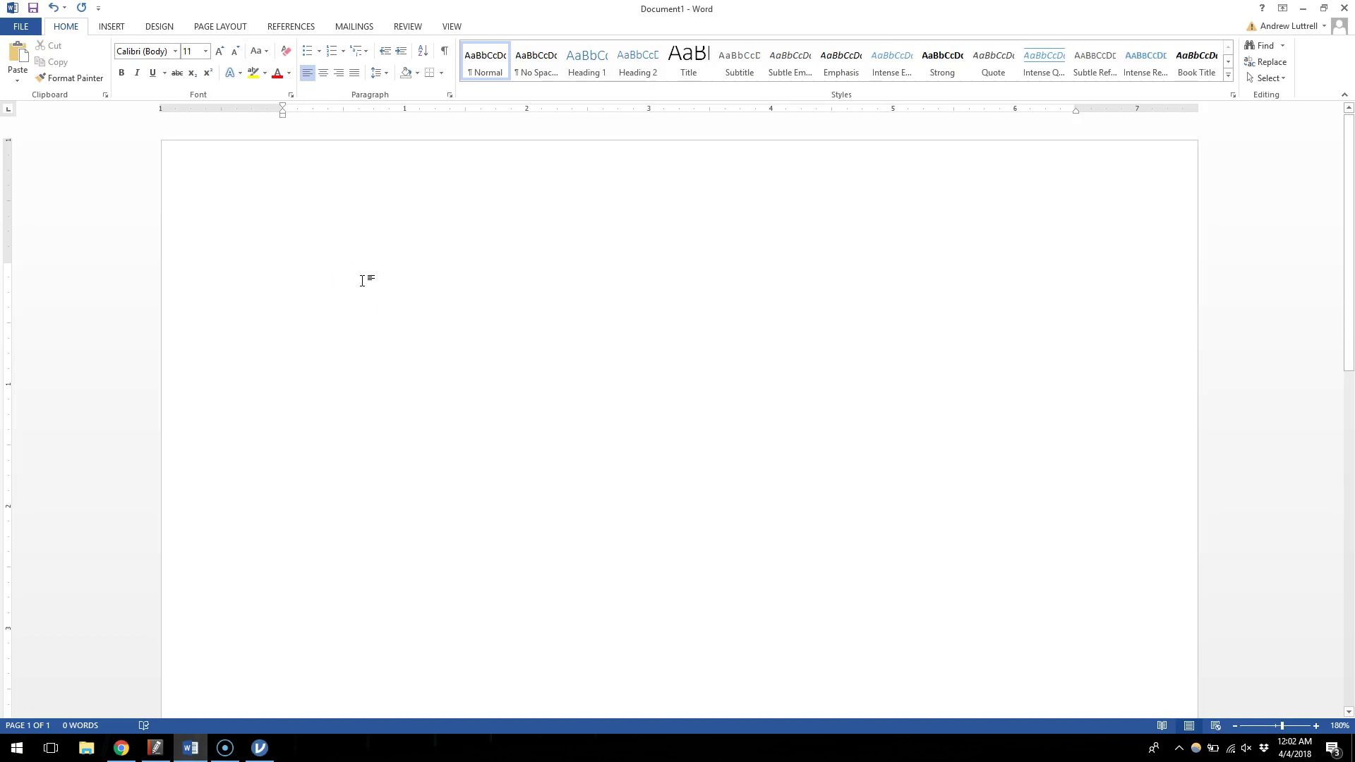
key("ctrl+v")
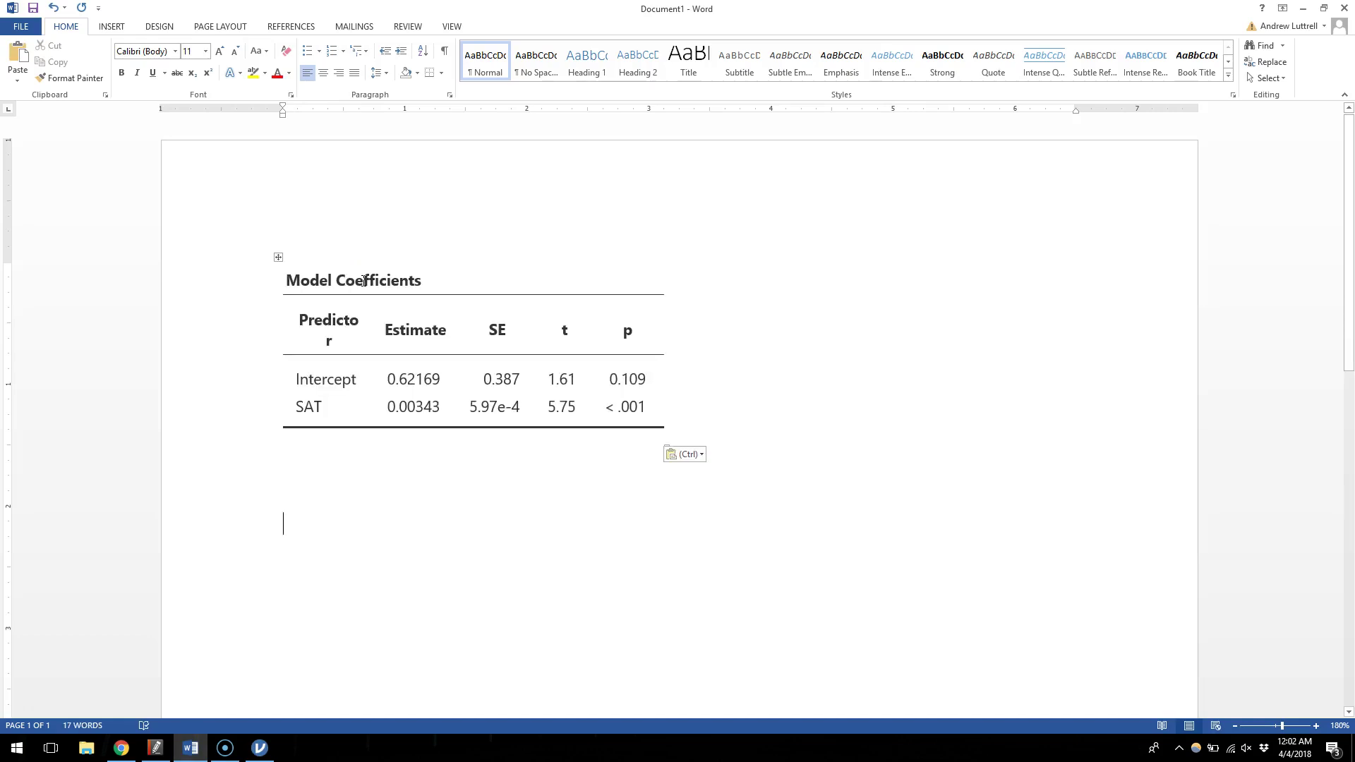
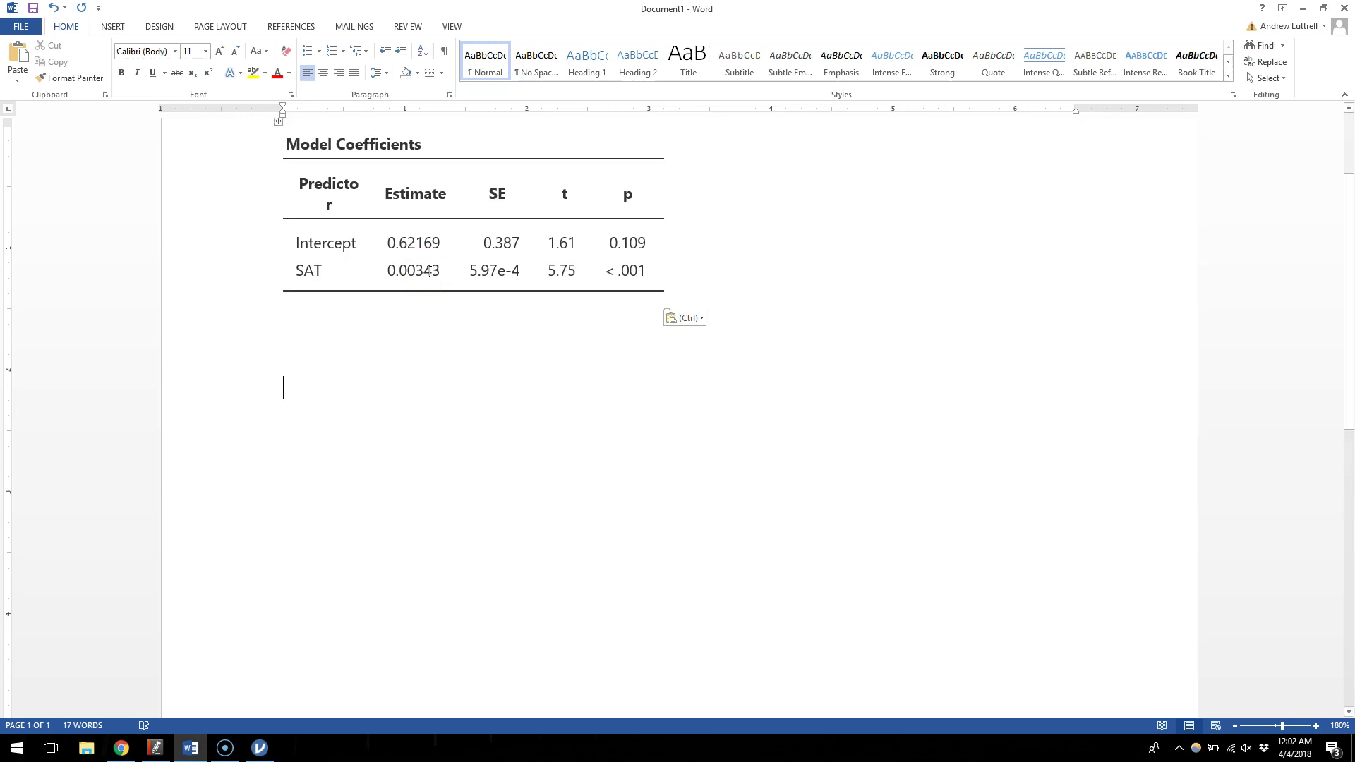
Begin the regression equation below the pasted table with "GPA = 0.62 +", using the rounded intercept estimate.
type("GPA")
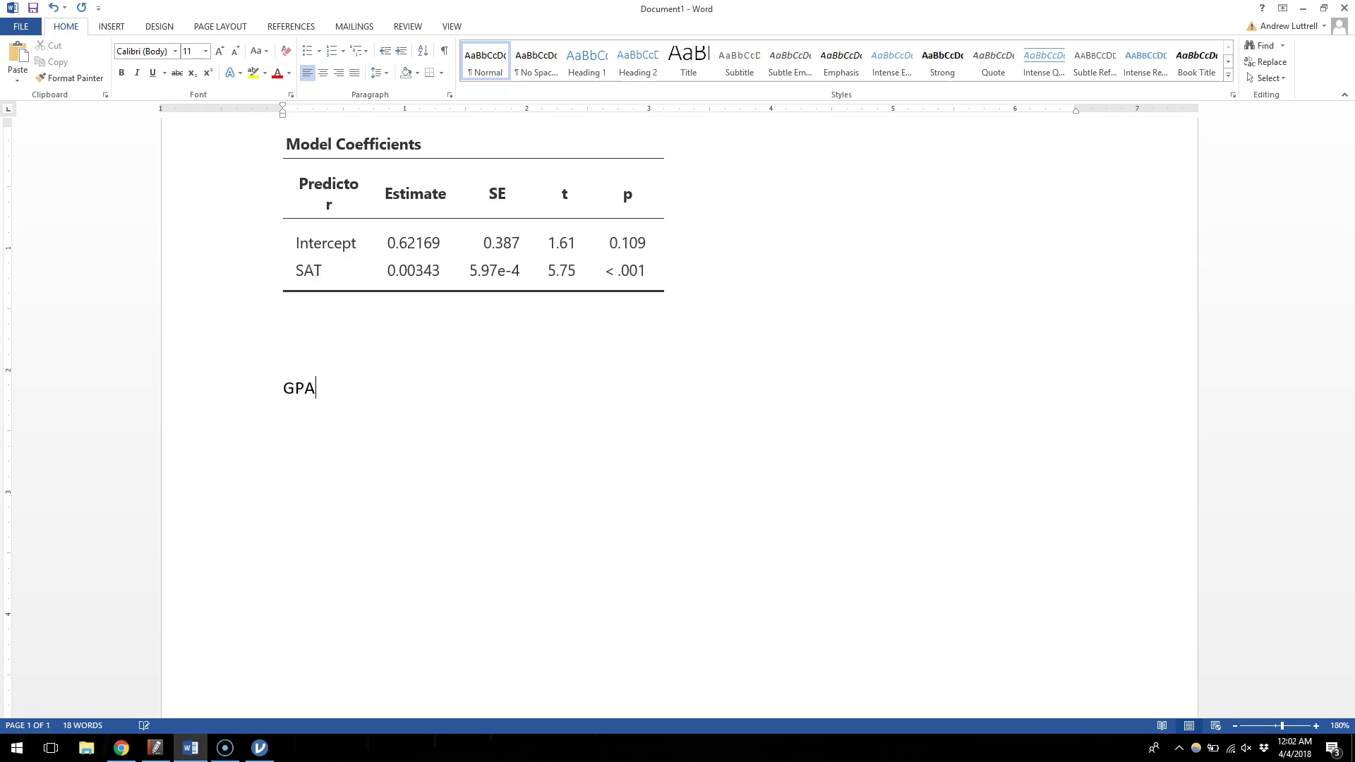
type(" =")
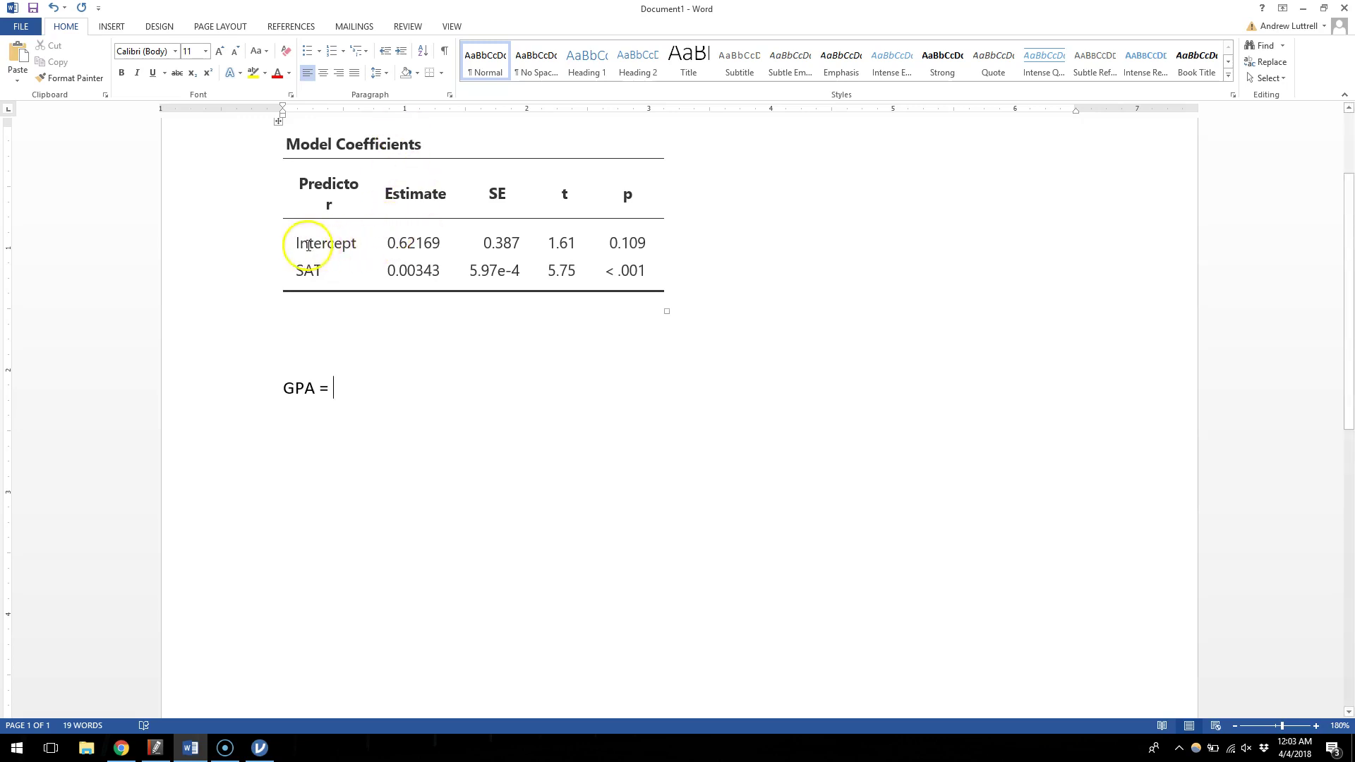
left_click_drag(385, 244, 432, 245)
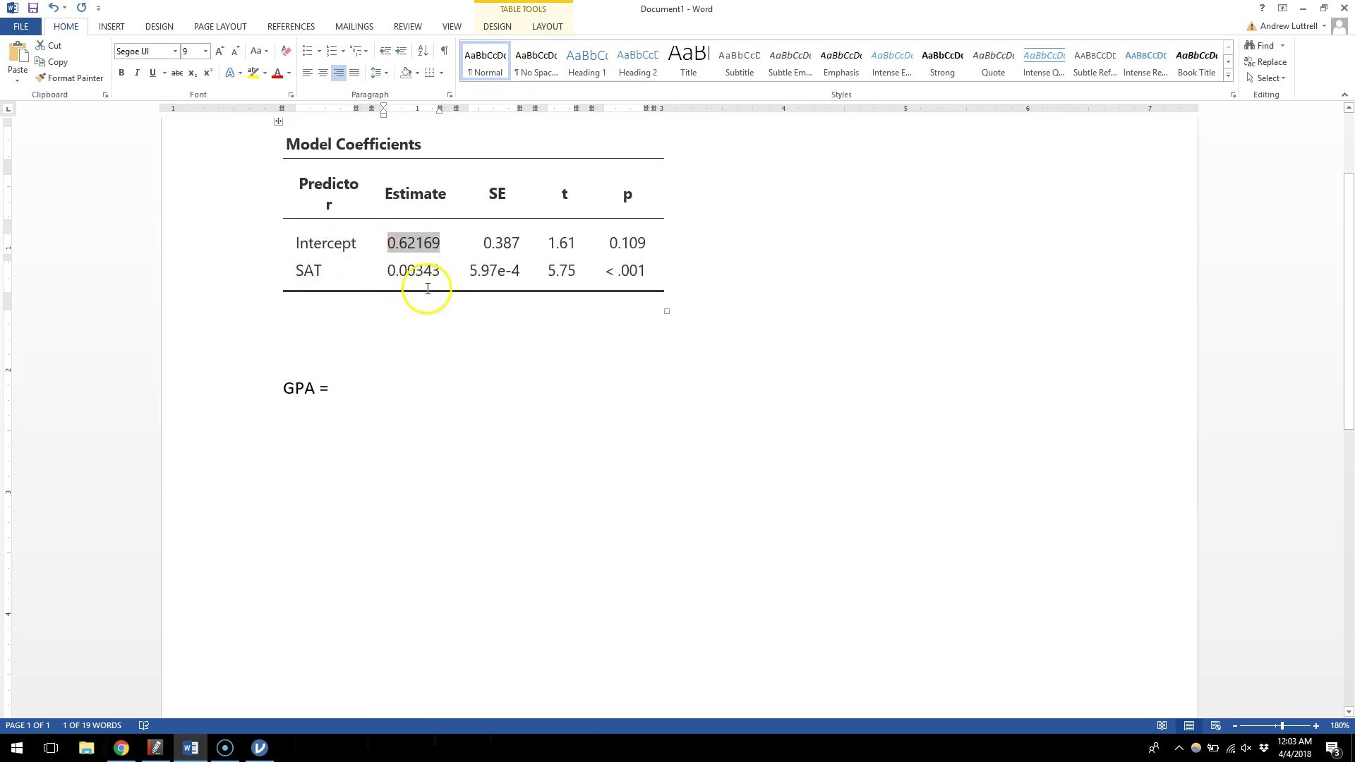
left_click(437, 387)
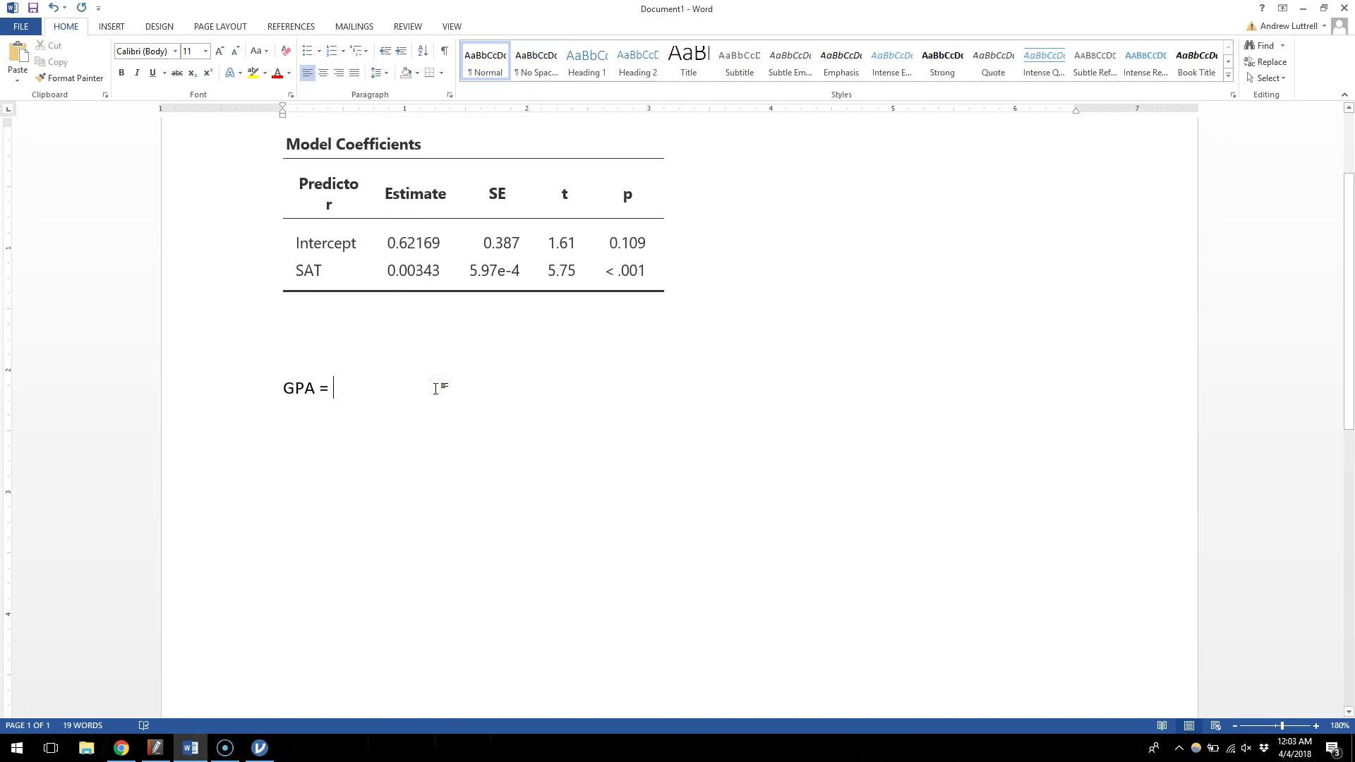
type("0.")
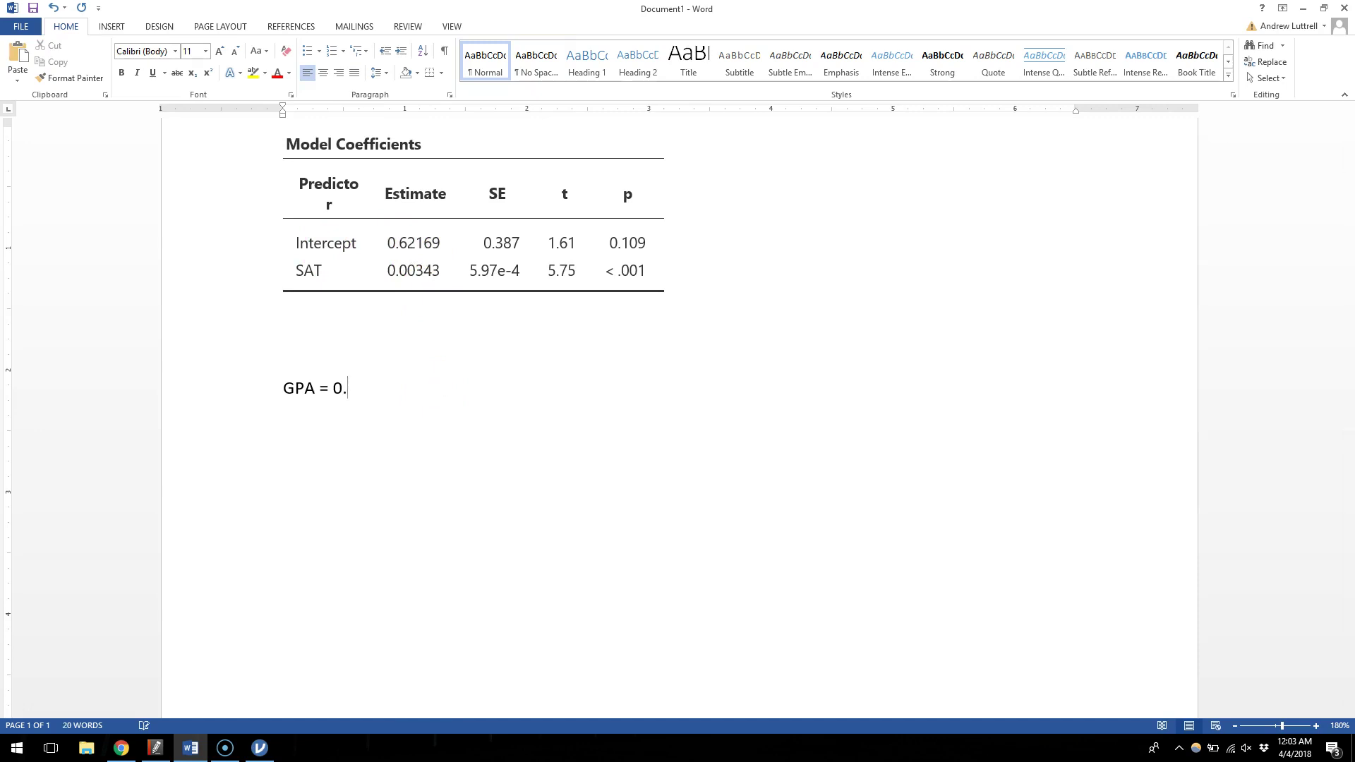
type("62")
type("+")
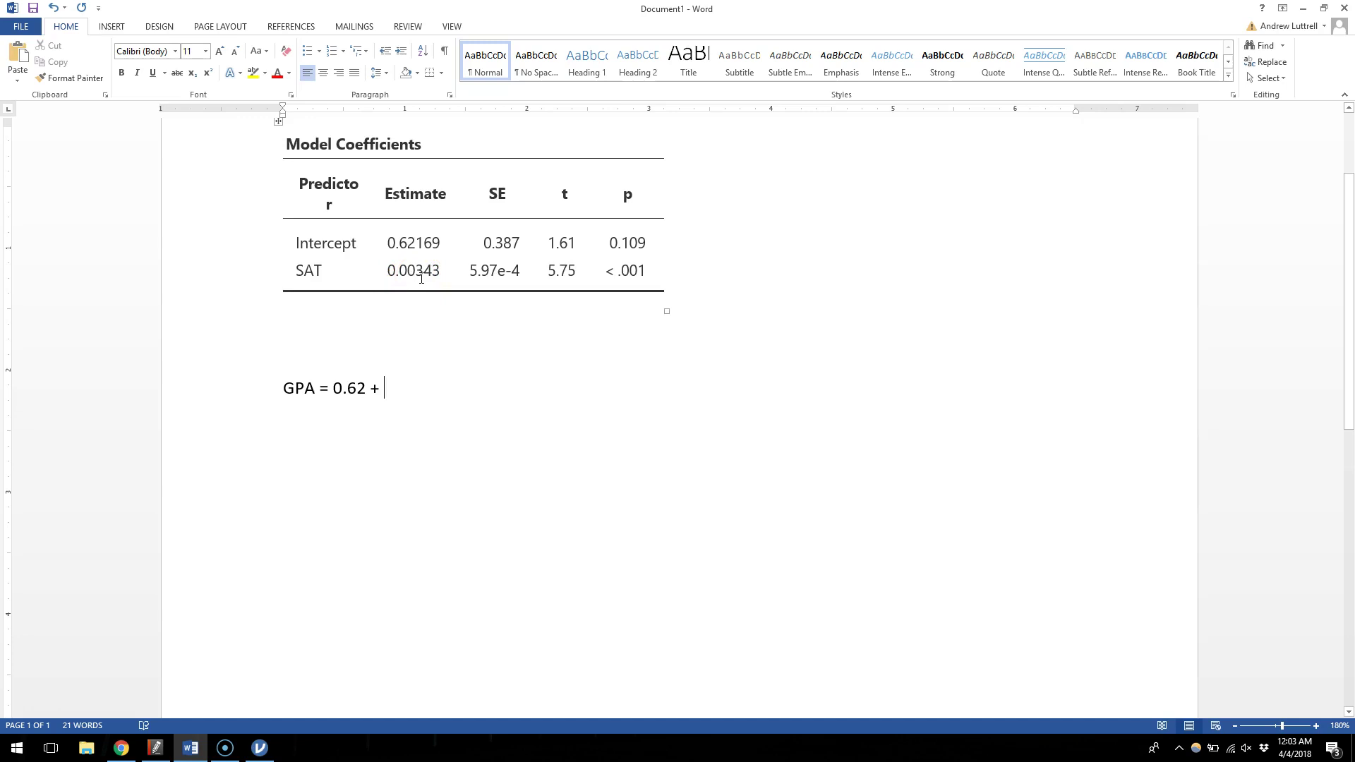
Complete the regression equation with the slope term "0.003*SAT".
type("0.")
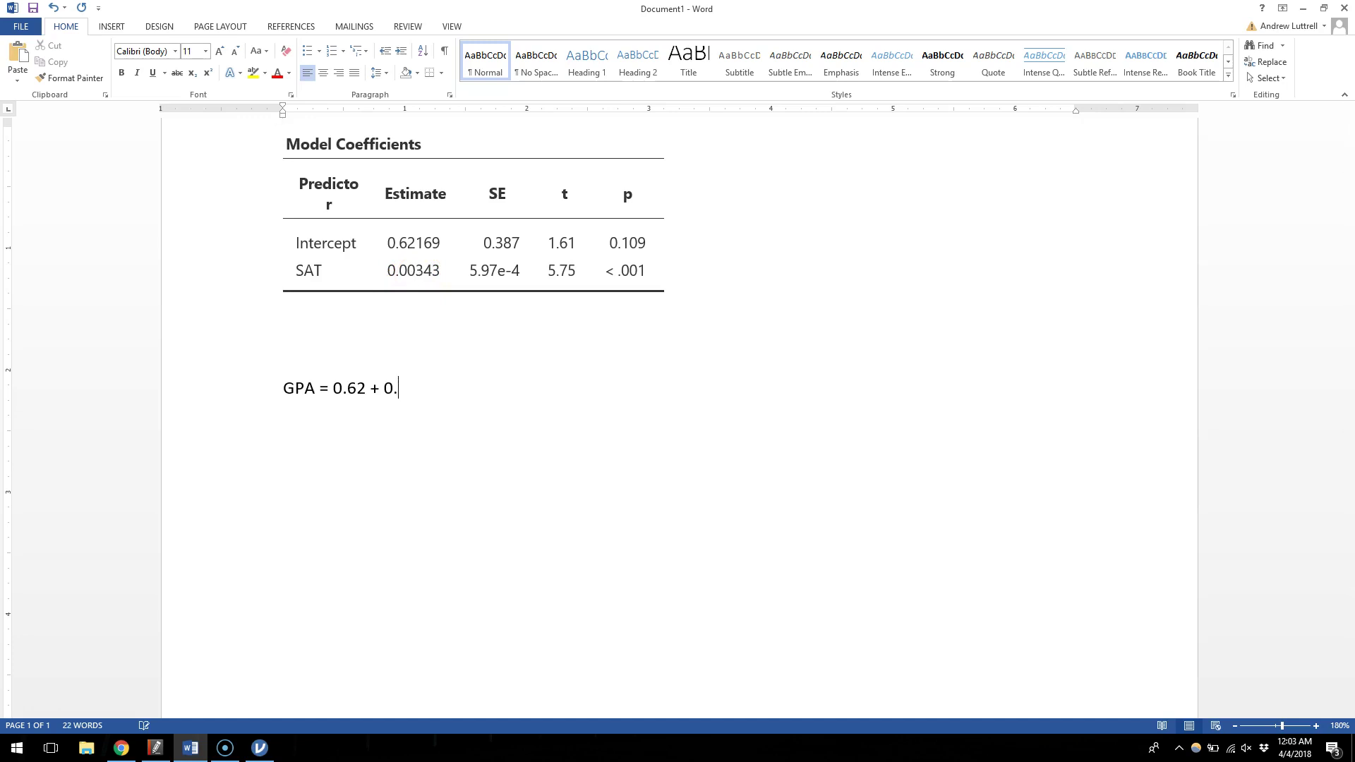
type("003*SAY")
key("BackSpace")
type("^")
key("BackSpace")
type("T")
Write a second equation below the first for an SAT score of 700: "GPA = 0.62 + 0.003*700".
type("GPA = 0.6")
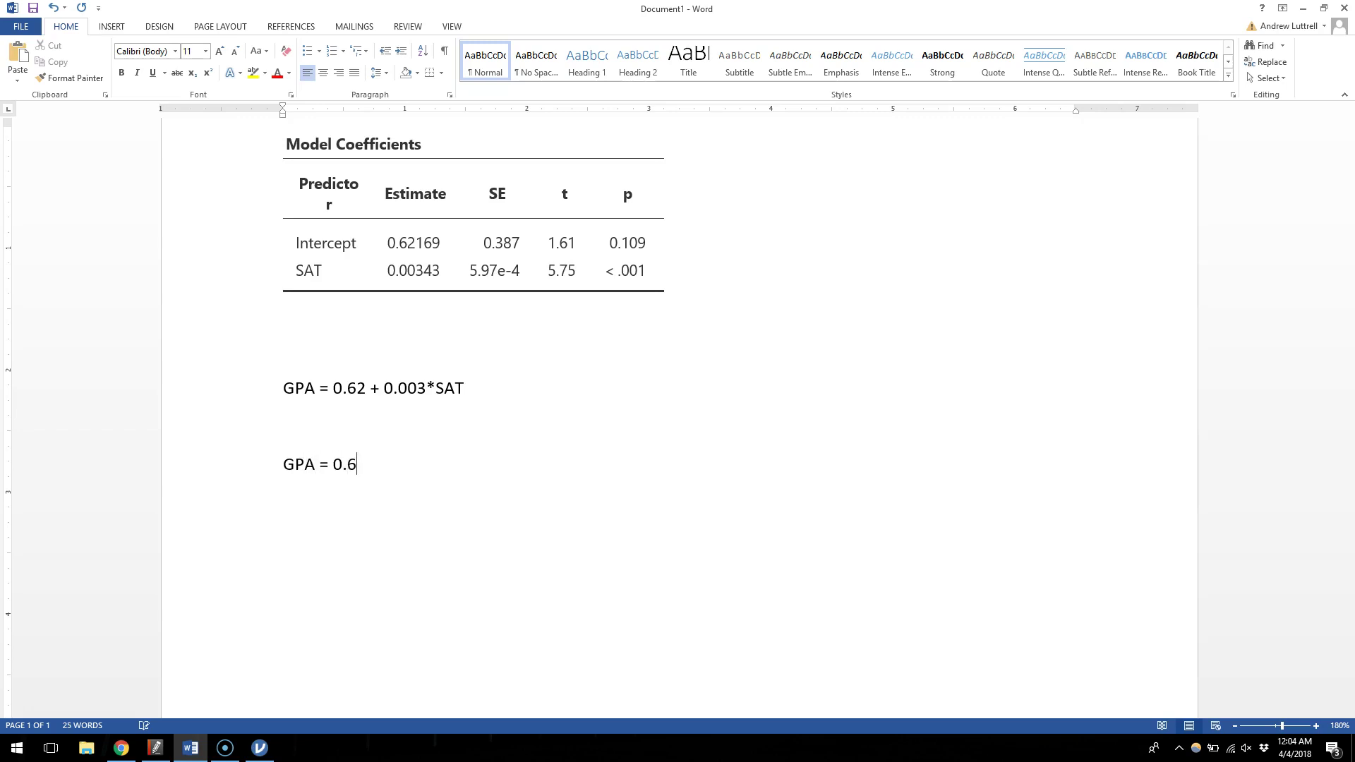
type("2 _")
key("BackSpace")
key("BackSpace")
type("+ 0.003*700")
left_click_drag(356, 466, 470, 463)
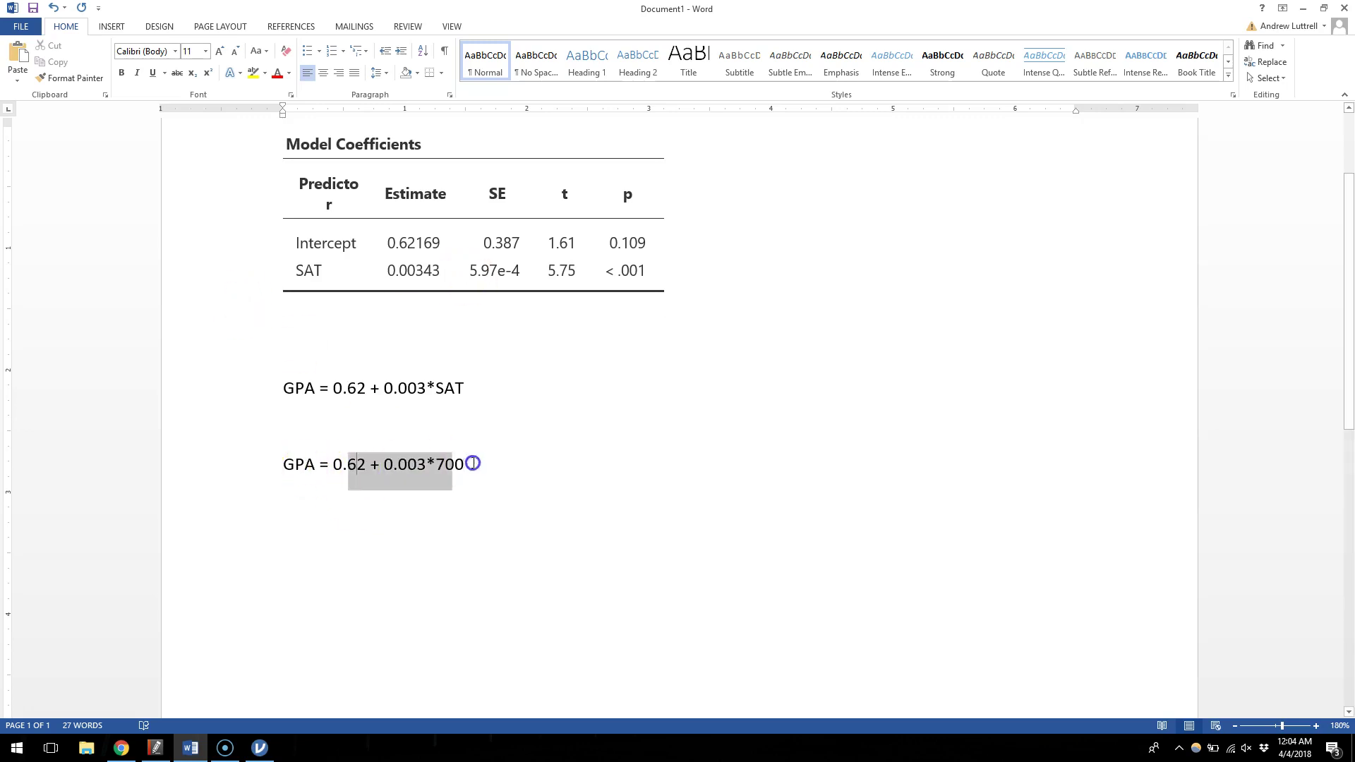
left_click(397, 490)
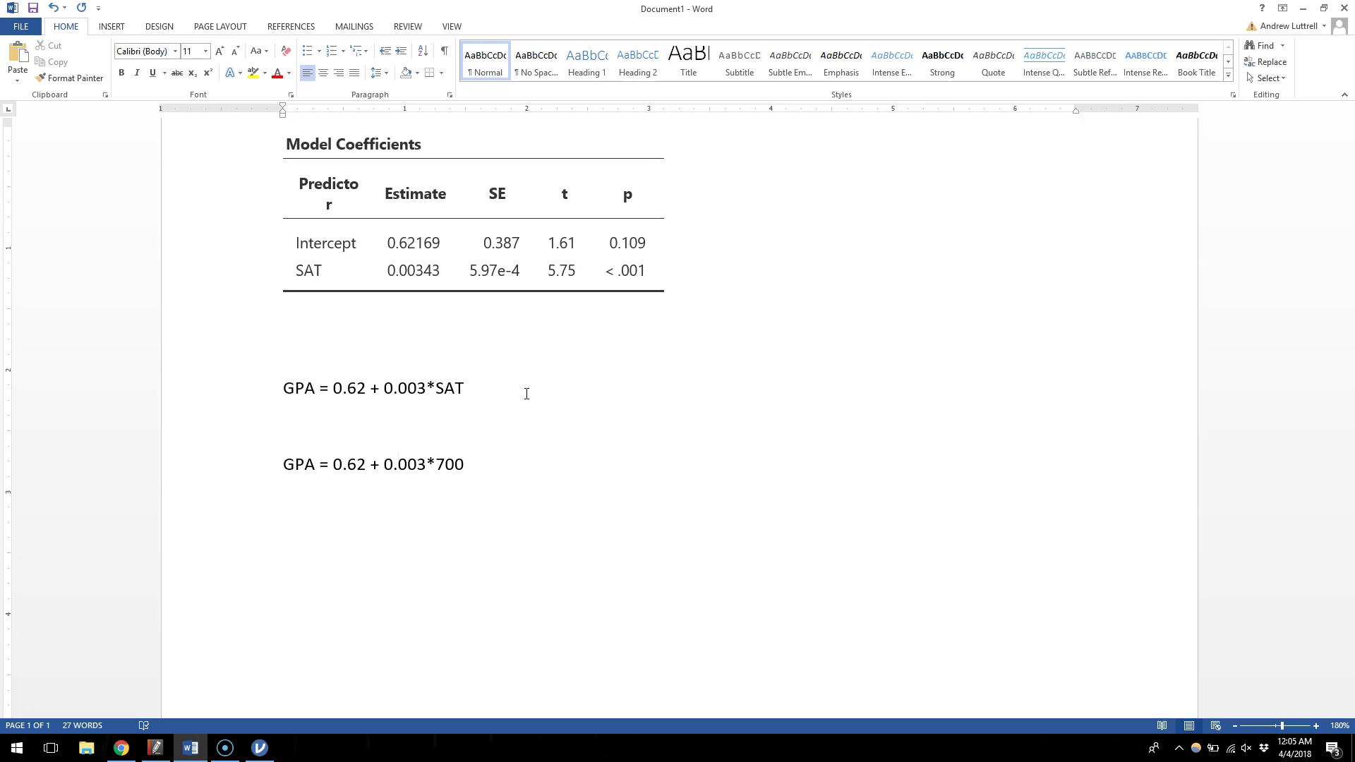
Add the predicted GPA as "=2.72" on a new line below the second equation.
left_click(522, 470)
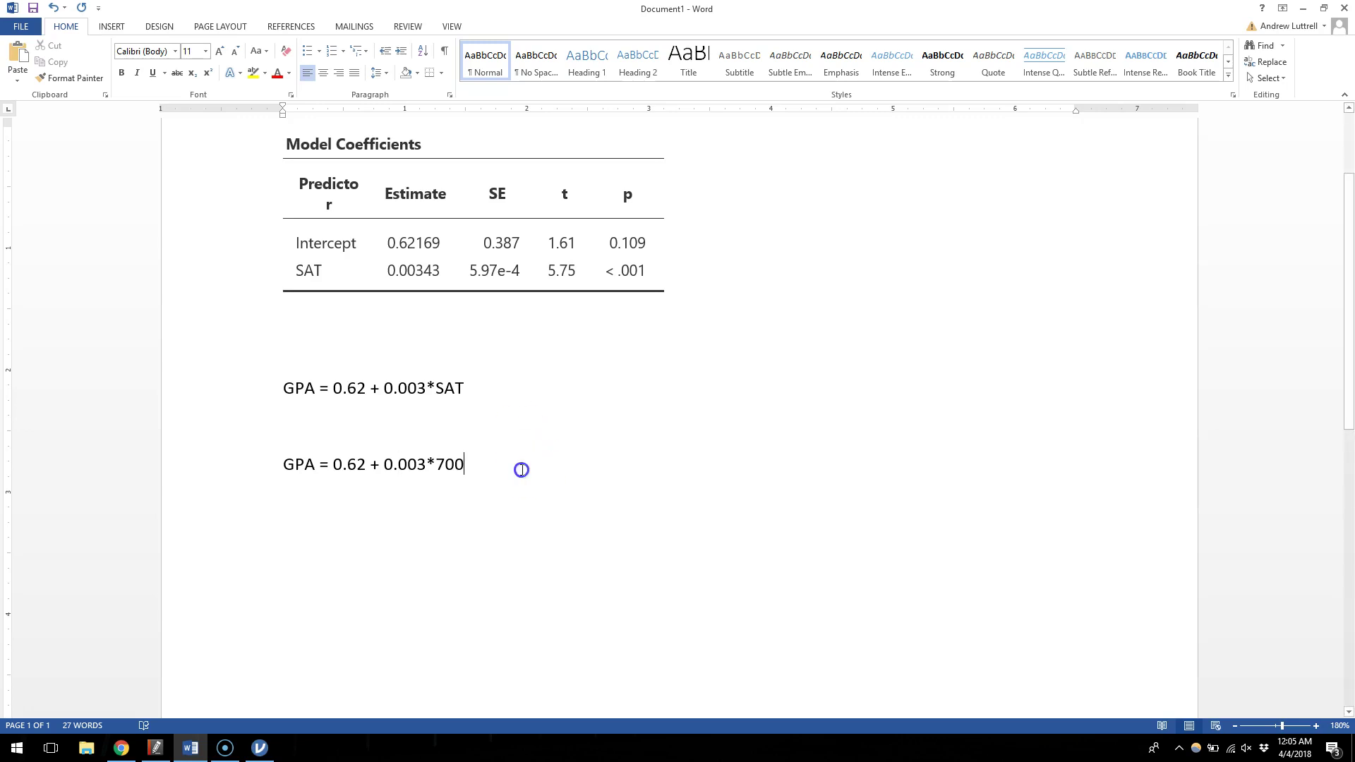
key("Return")
type("=2.72")
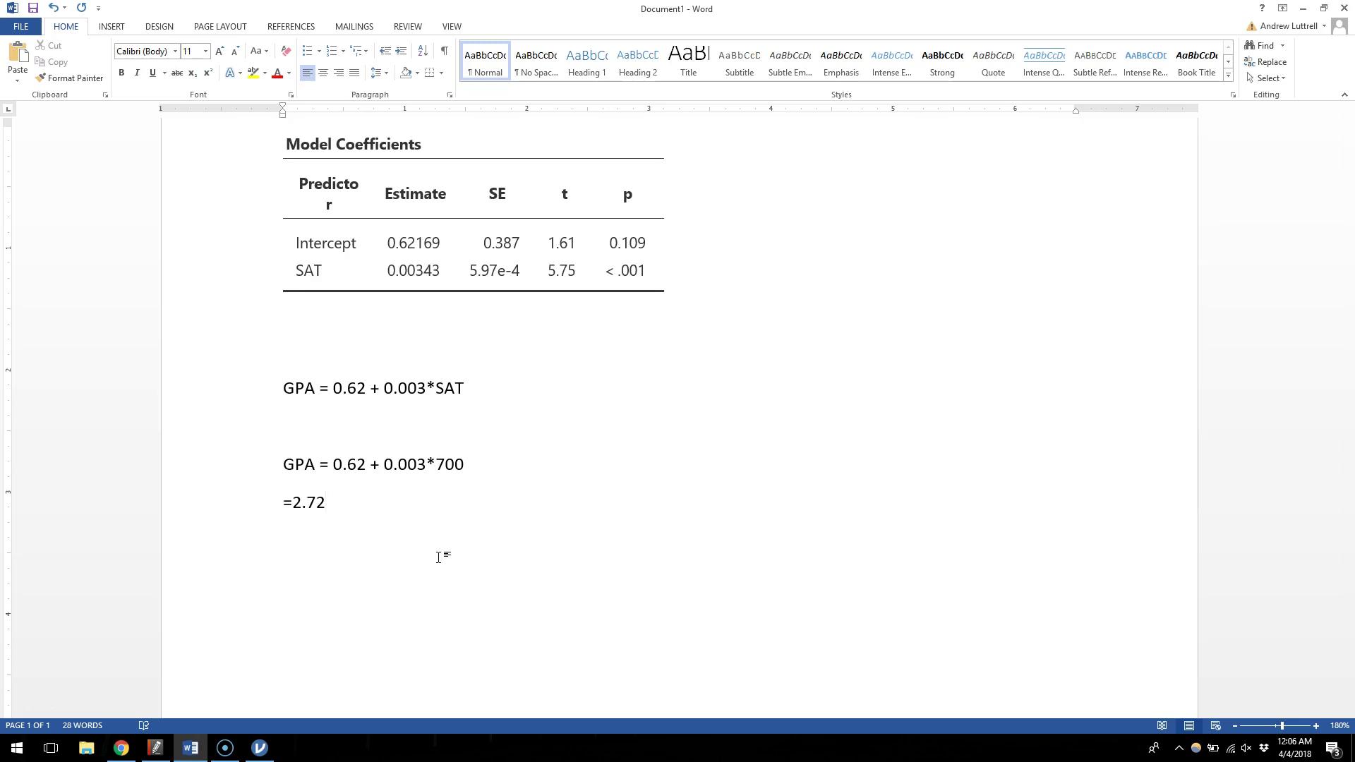
Switch to jamovi to review the linear regression results and return to the Word document.
left_click(260, 748)
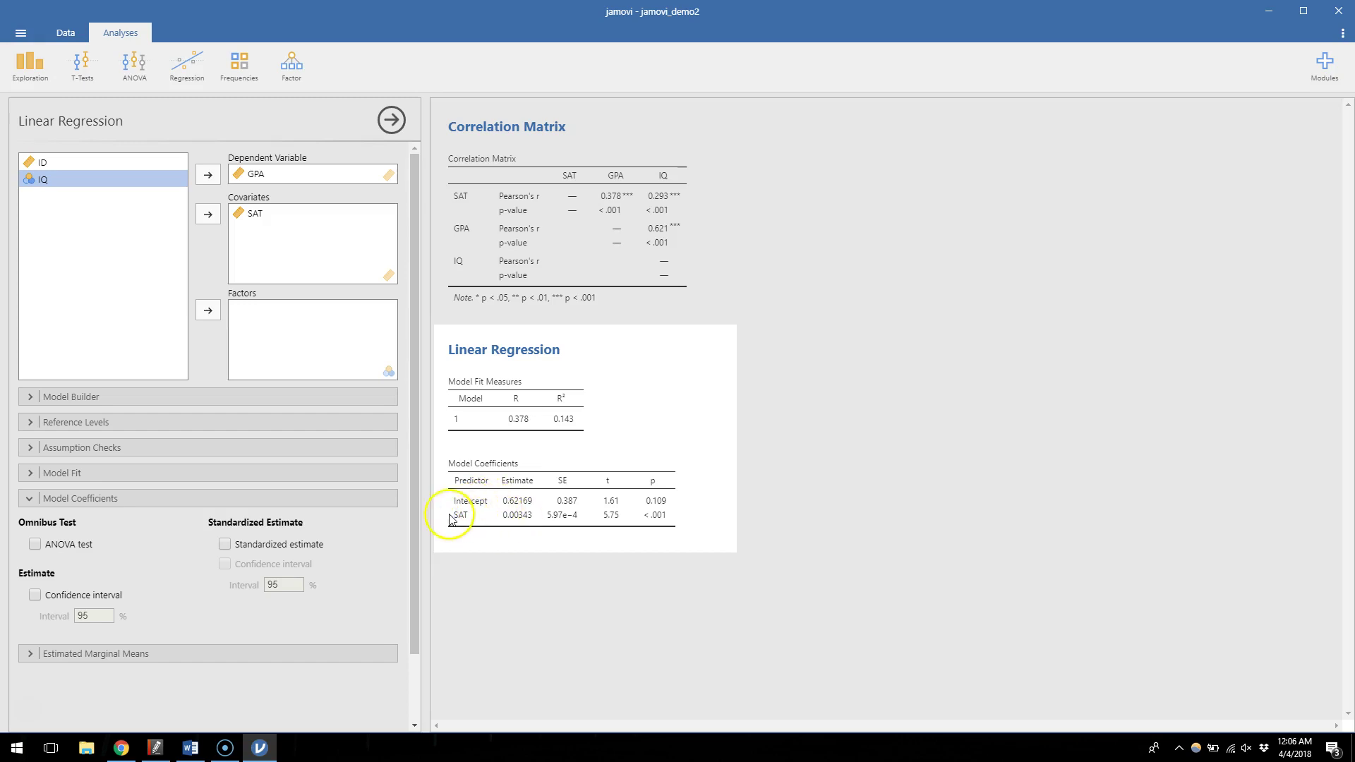
left_click(189, 748)
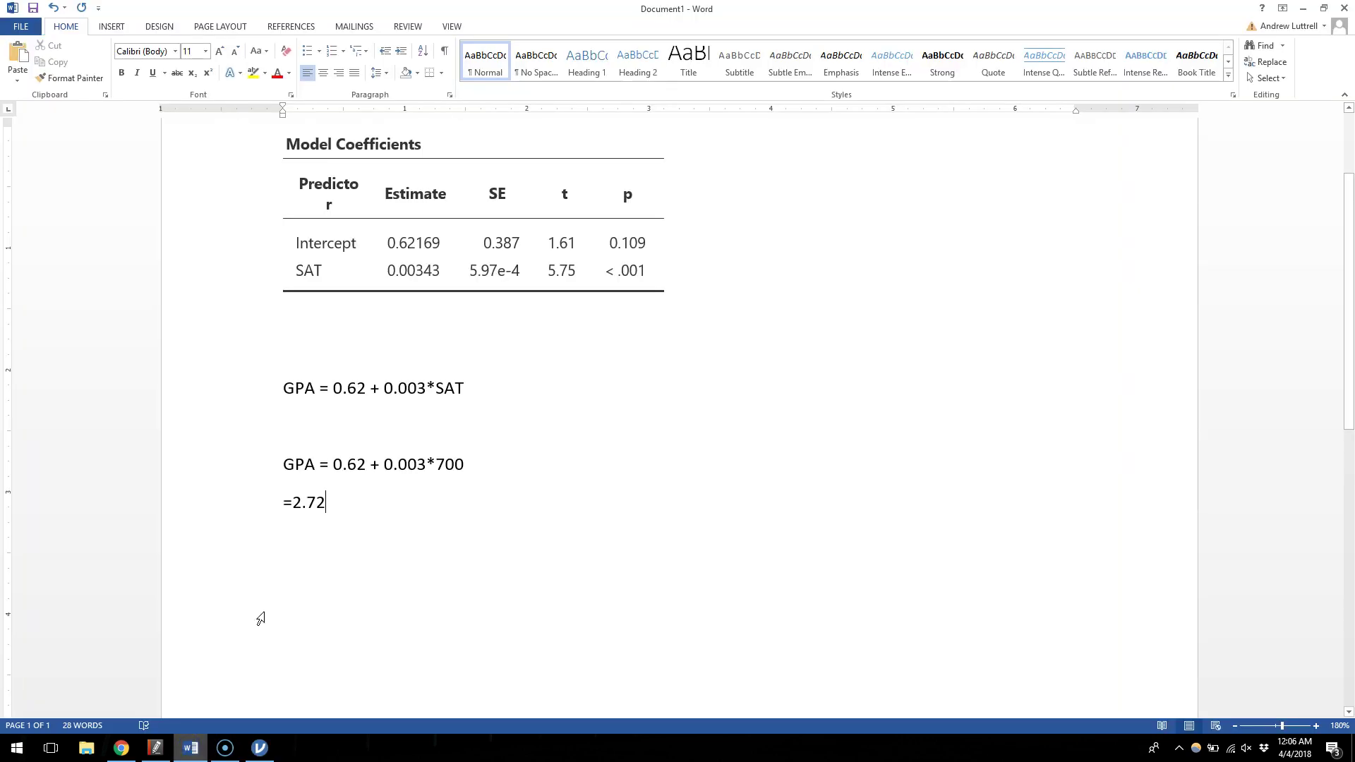